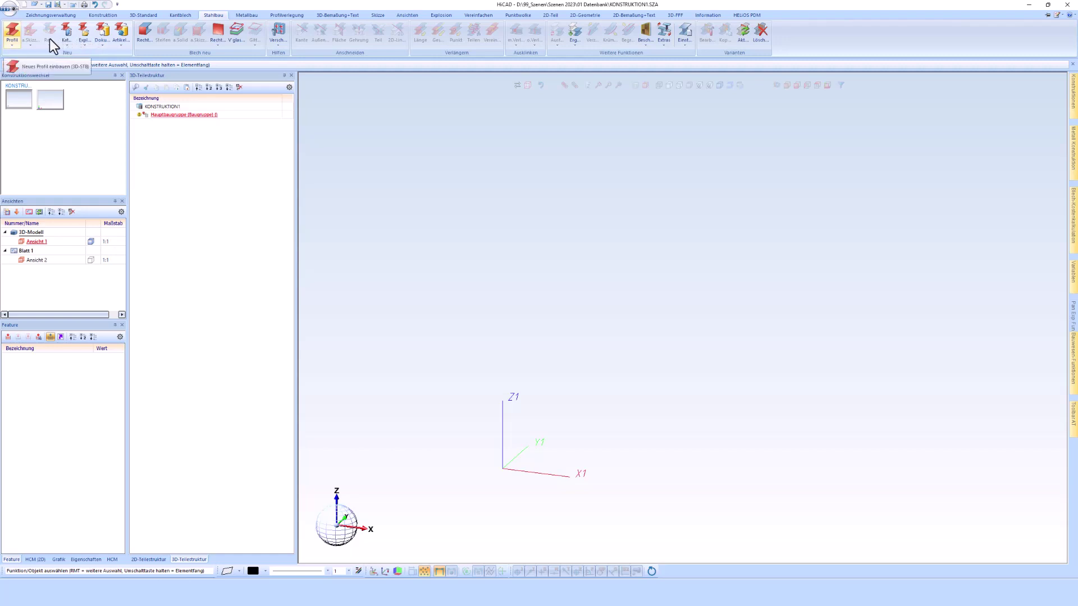
Step: Start inserting a new steel profile via Stahlbau > Profil
click(15, 42)
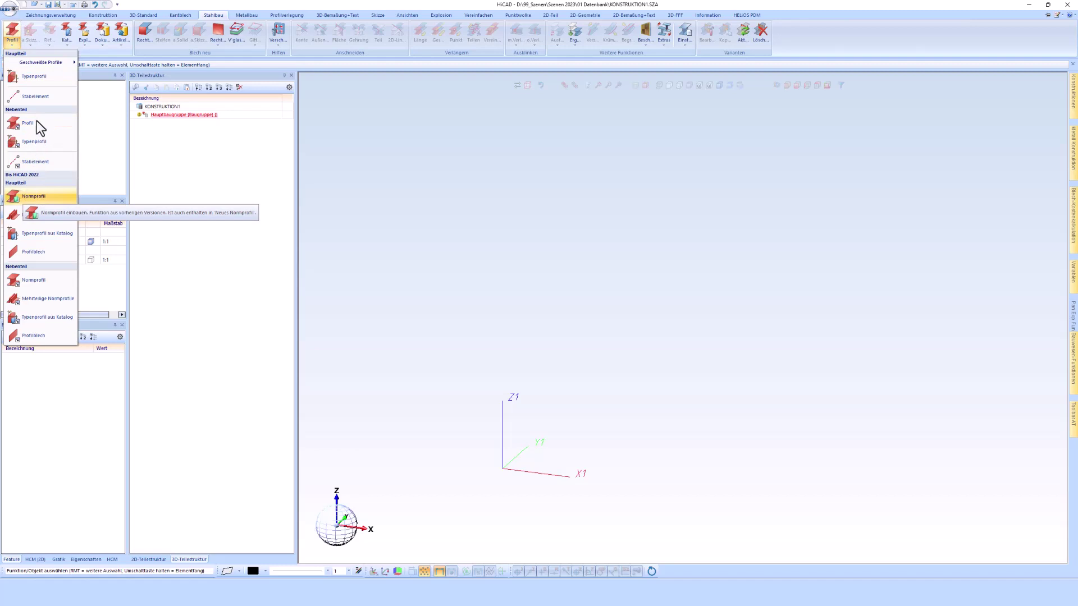
click(12, 31)
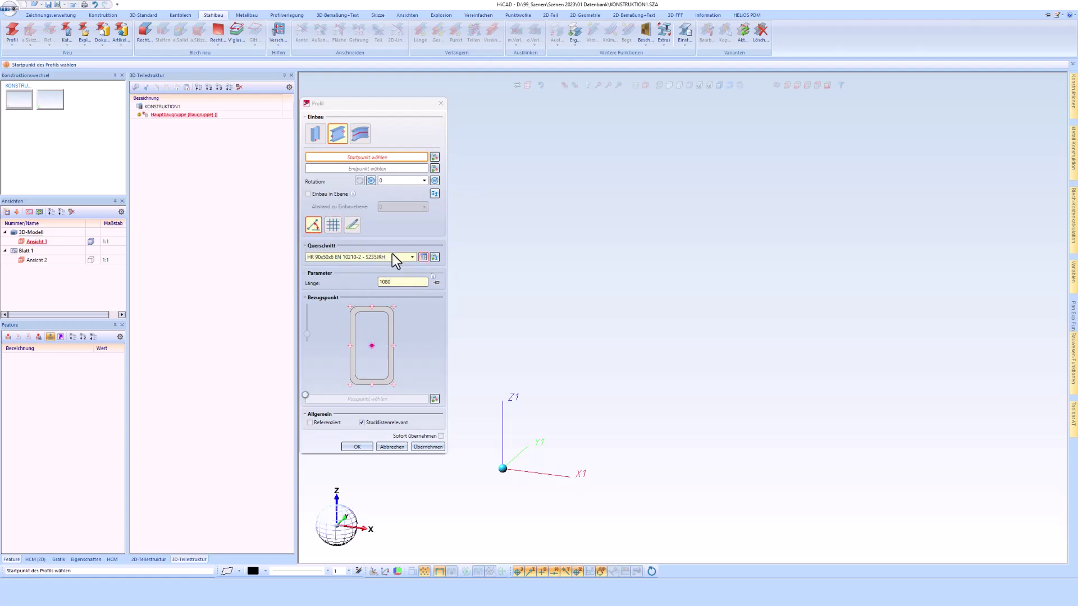
Step: Pick HEA 200 from the I-Profile > HEA catalog and adjust the reference-point preview
click(422, 257)
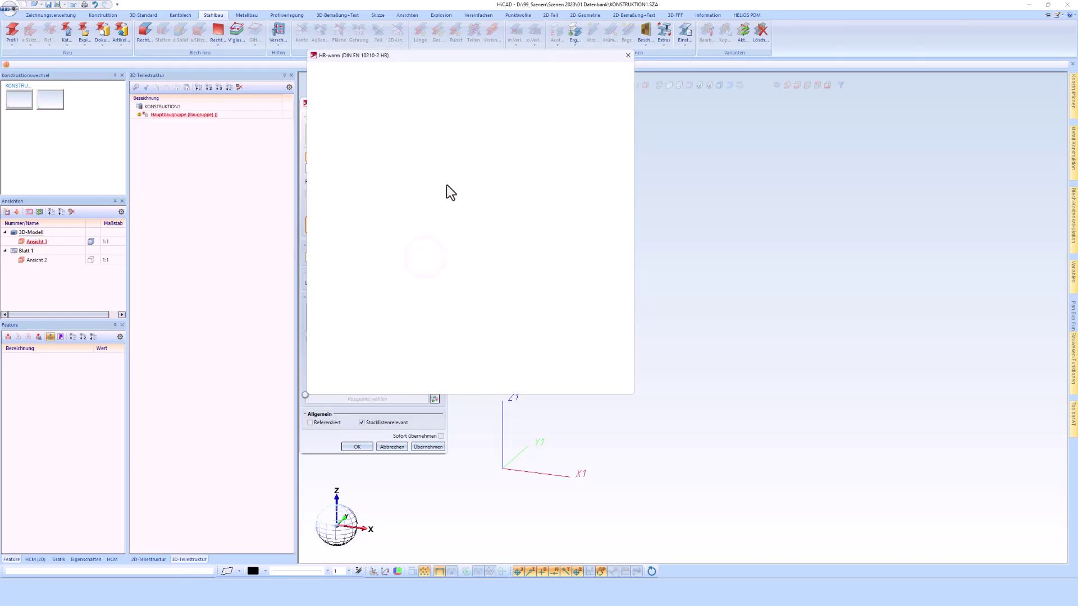
double_click(346, 103)
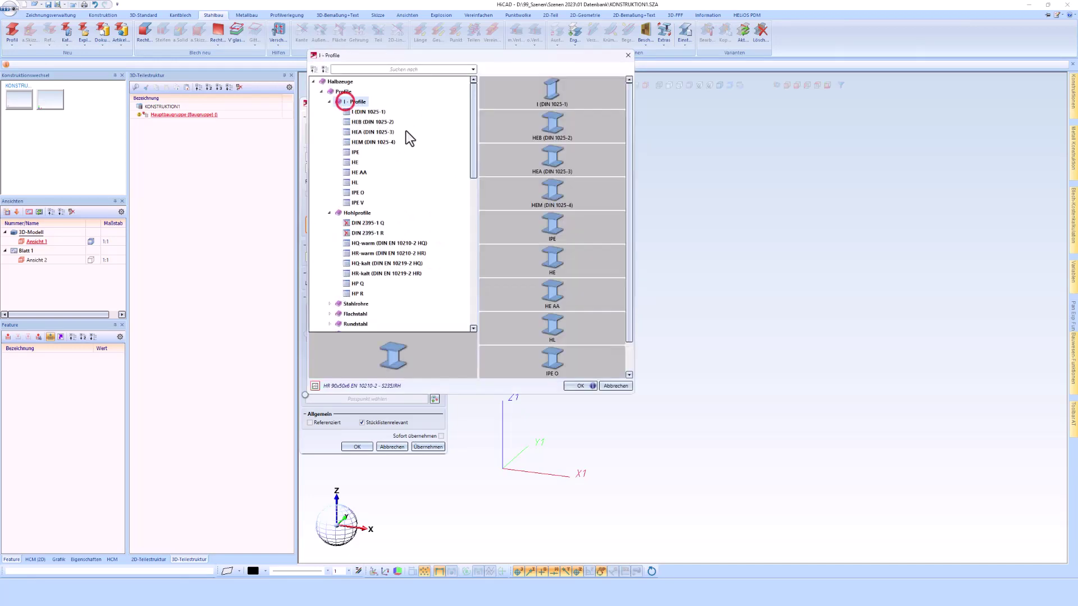
click(356, 134)
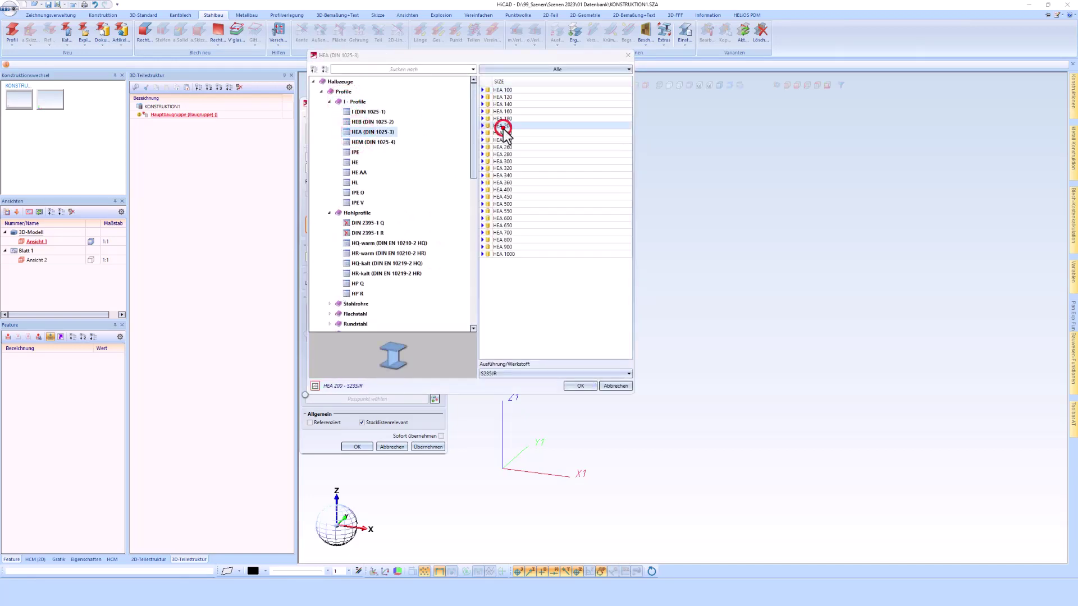
double_click(506, 127)
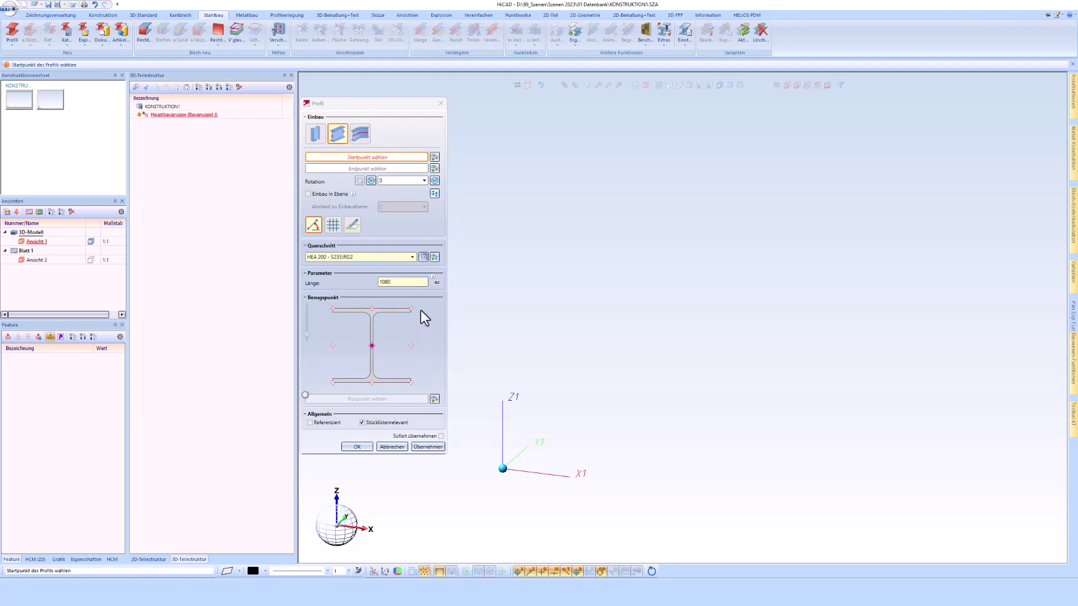
click(307, 333)
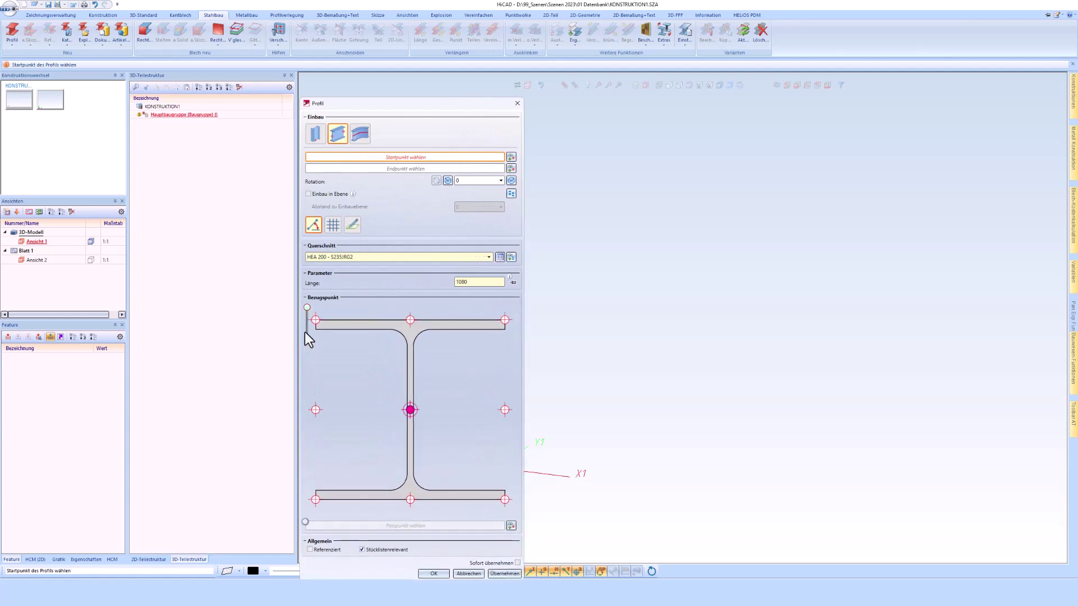
drag(306, 335, 308, 327)
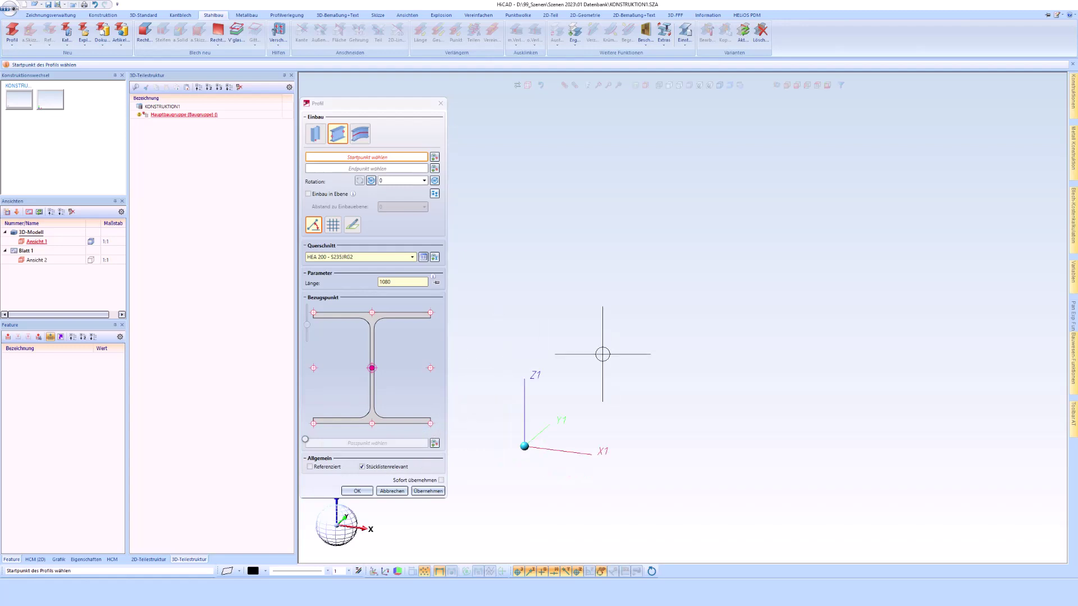
Step: Place the first HEA 200 leg, 2700 long, starting at the origin
click(503, 437)
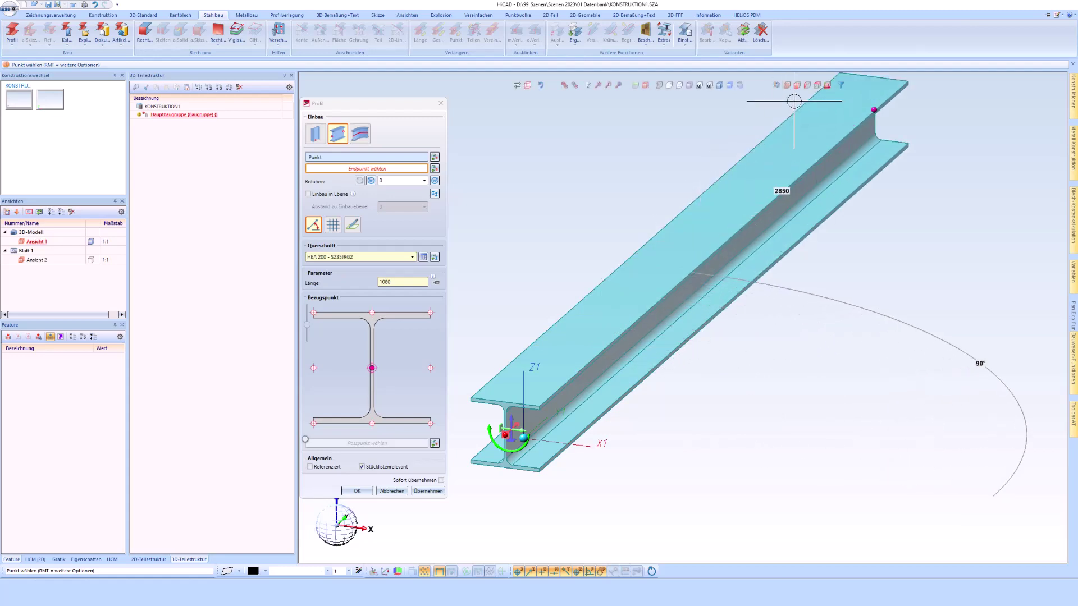
click(814, 85)
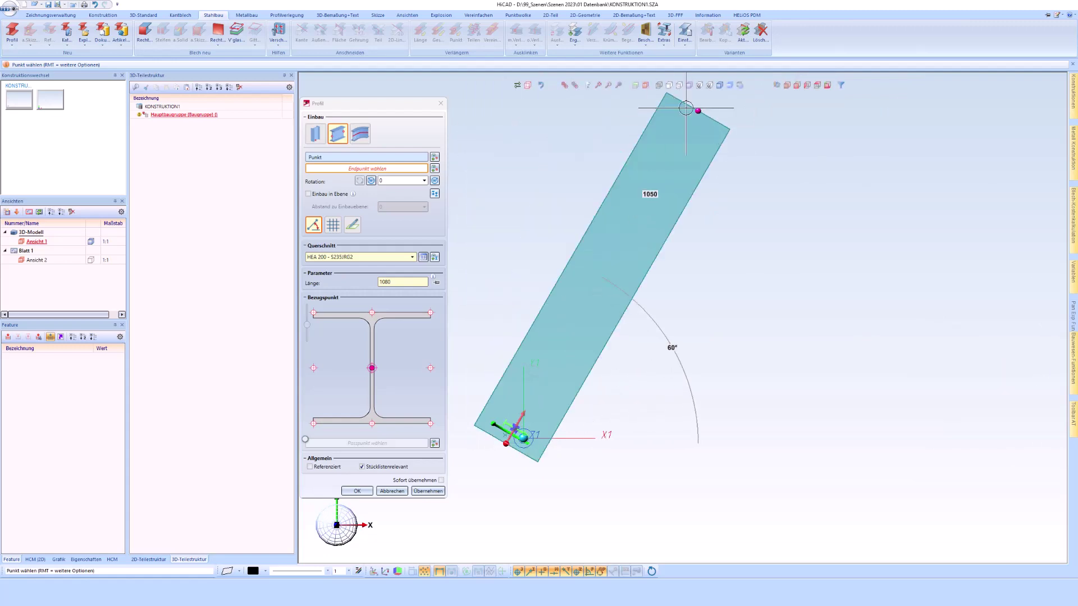
click(785, 85)
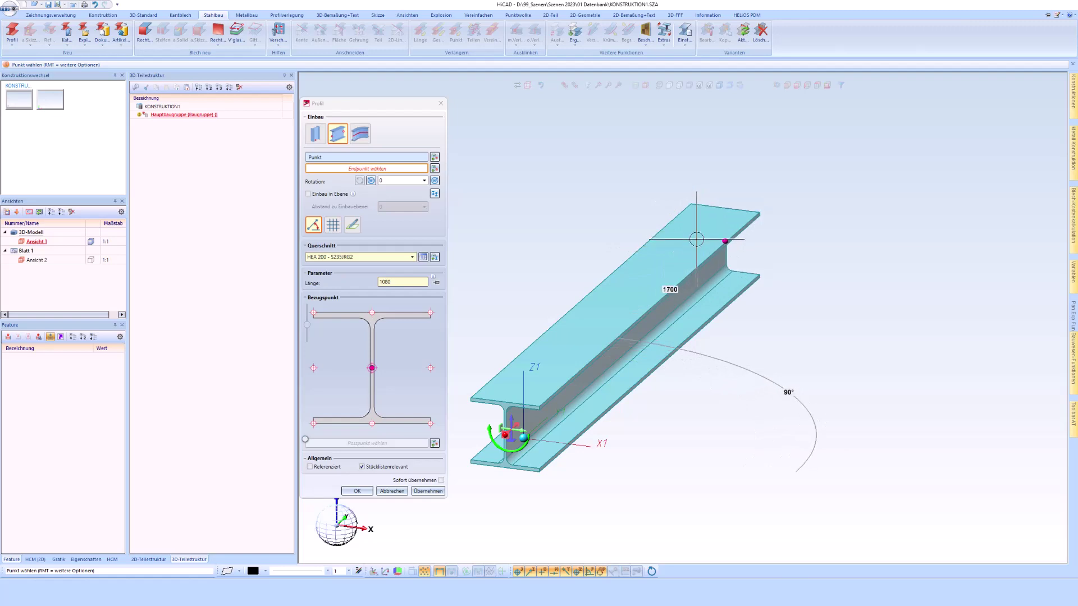
scroll(719, 213, down, 1)
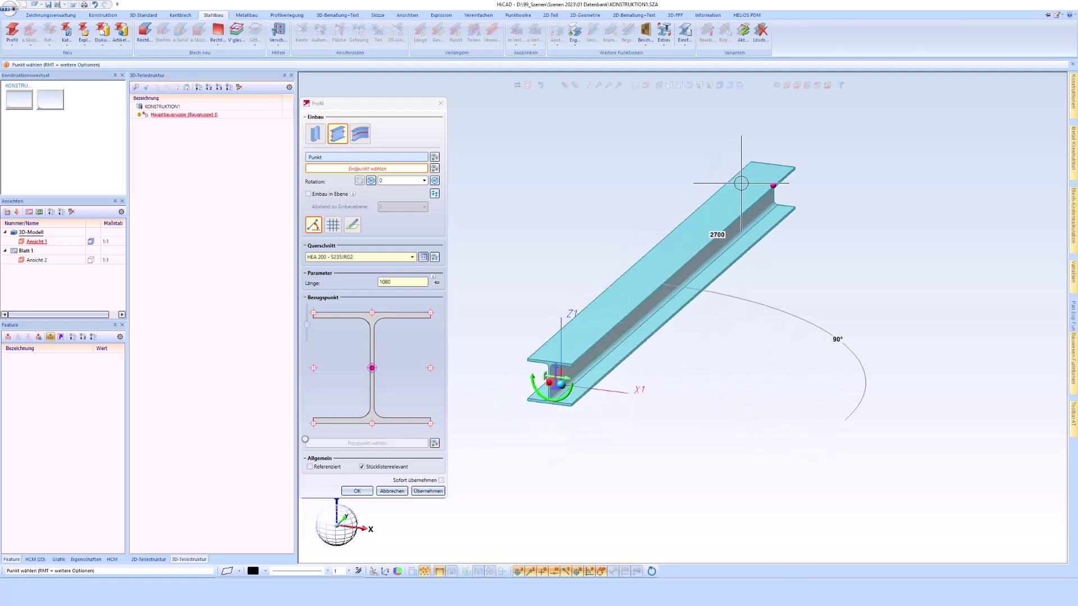
click(741, 183)
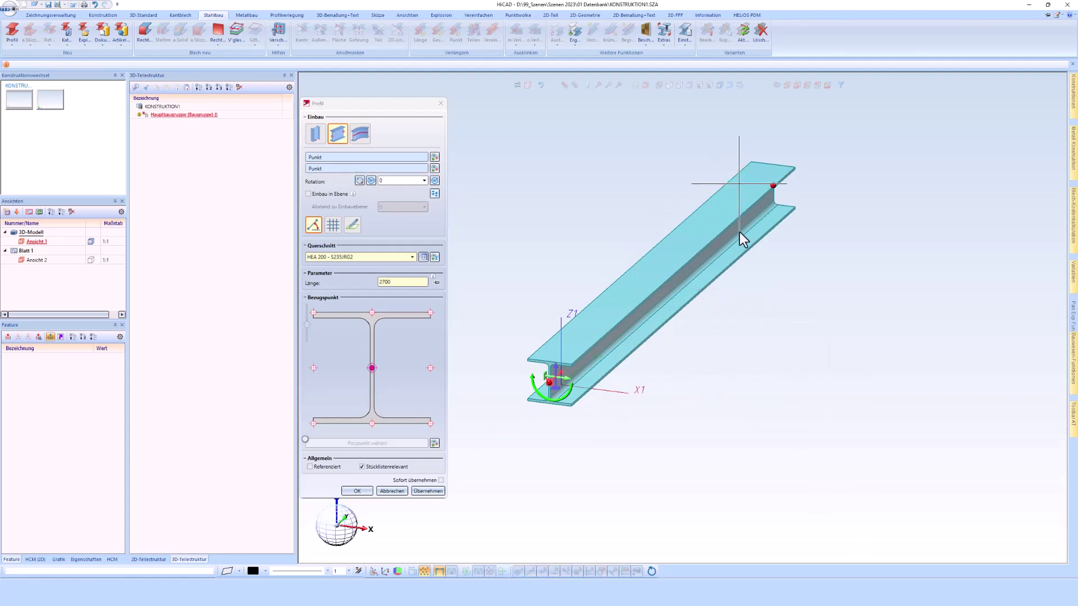
middle_click(755, 173)
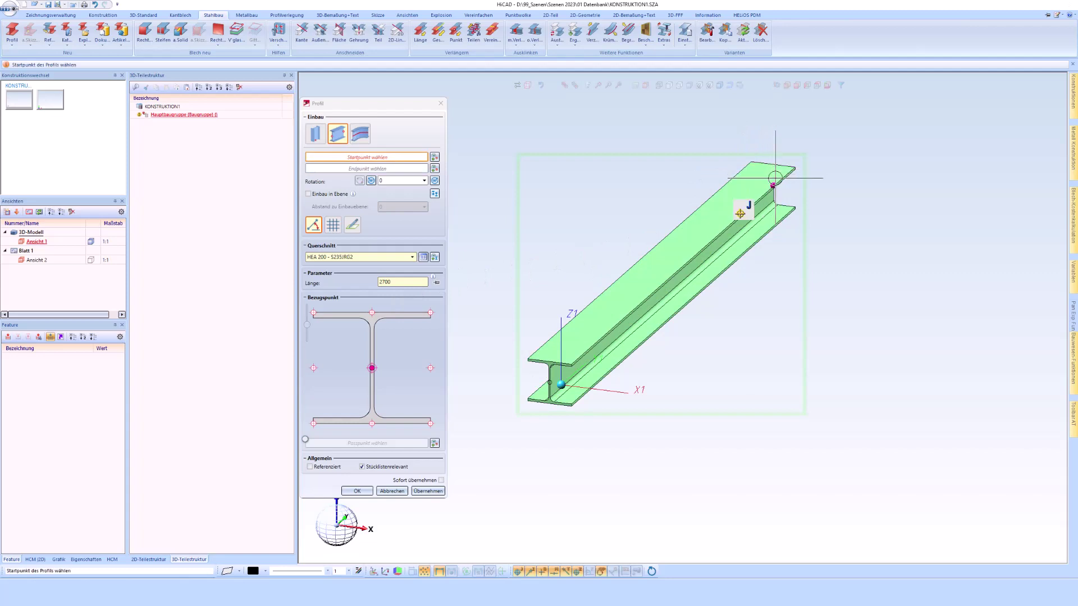
Step: Add the 1300 crossbeam and the 2800 return leg from the first leg's end
click(766, 179)
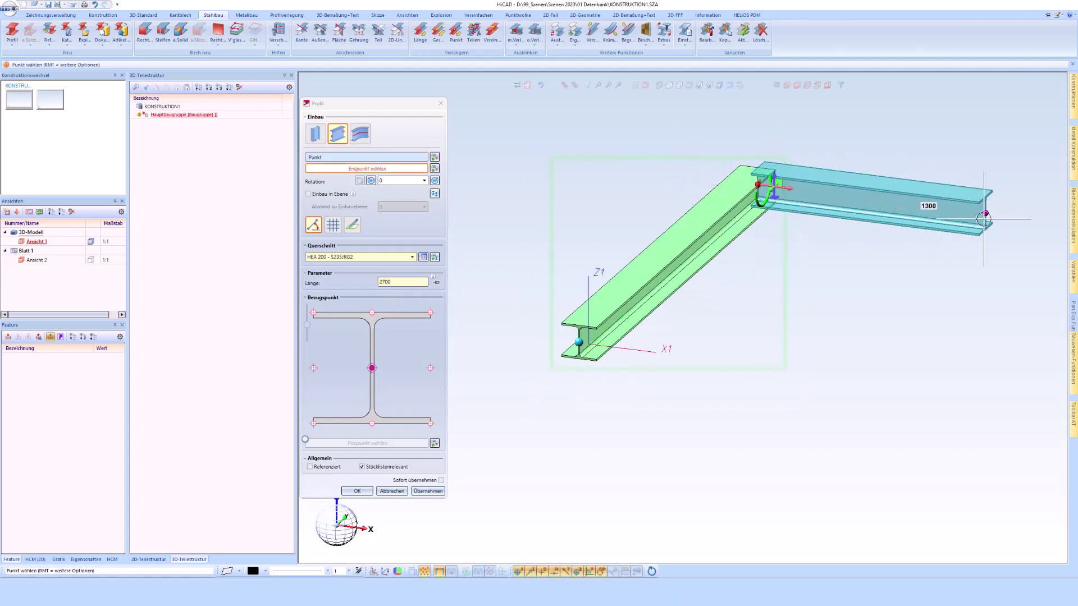
click(986, 217)
middle_click(940, 278)
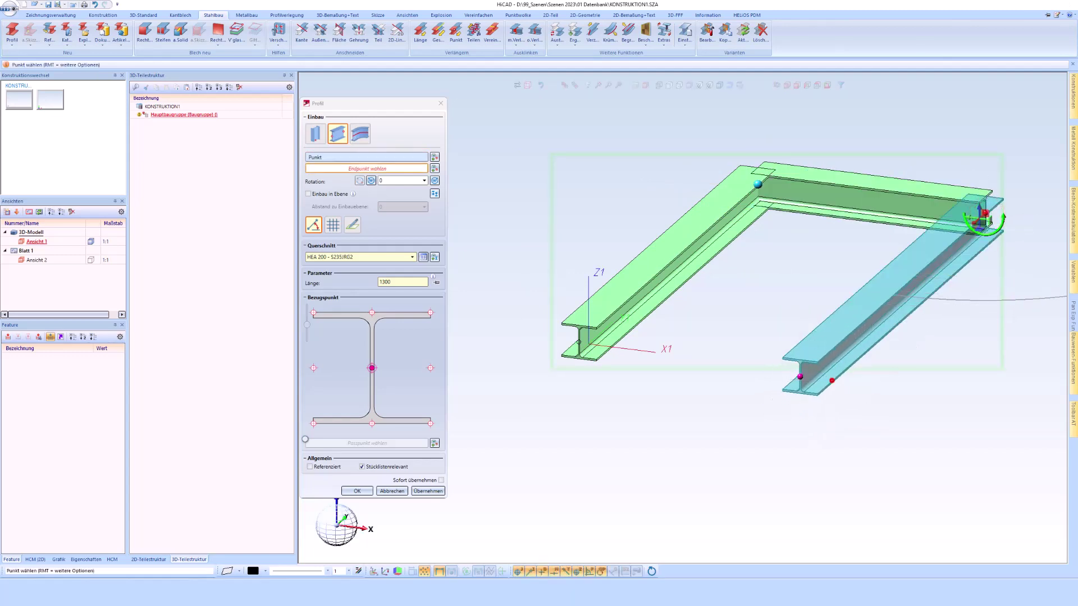
click(832, 380)
middle_click(831, 380)
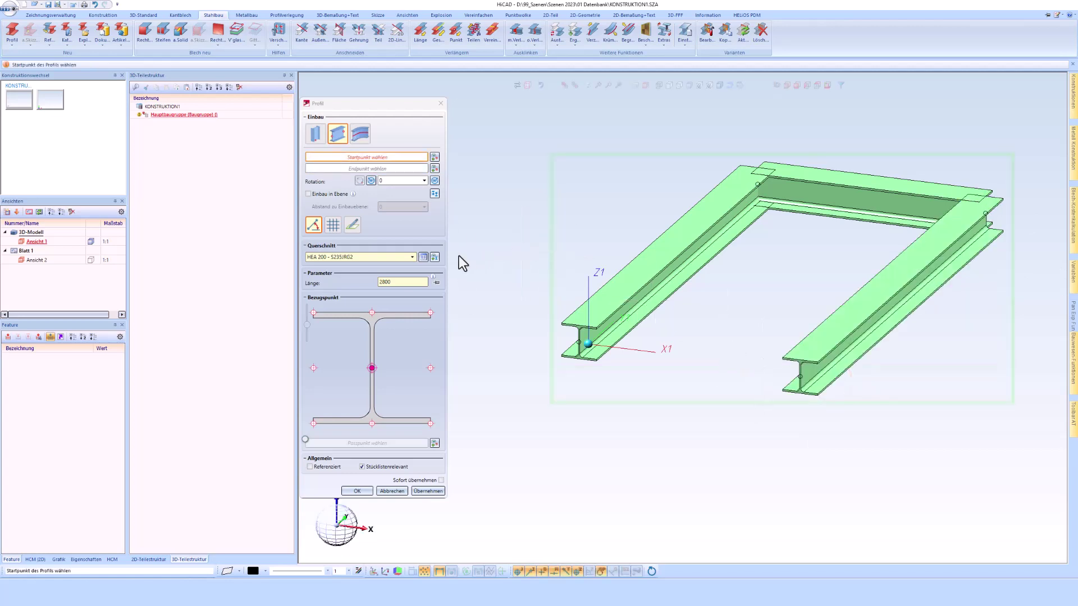
Step: Choose the HQ 40x40x3 square hollow section from the cross-section catalog
click(423, 257)
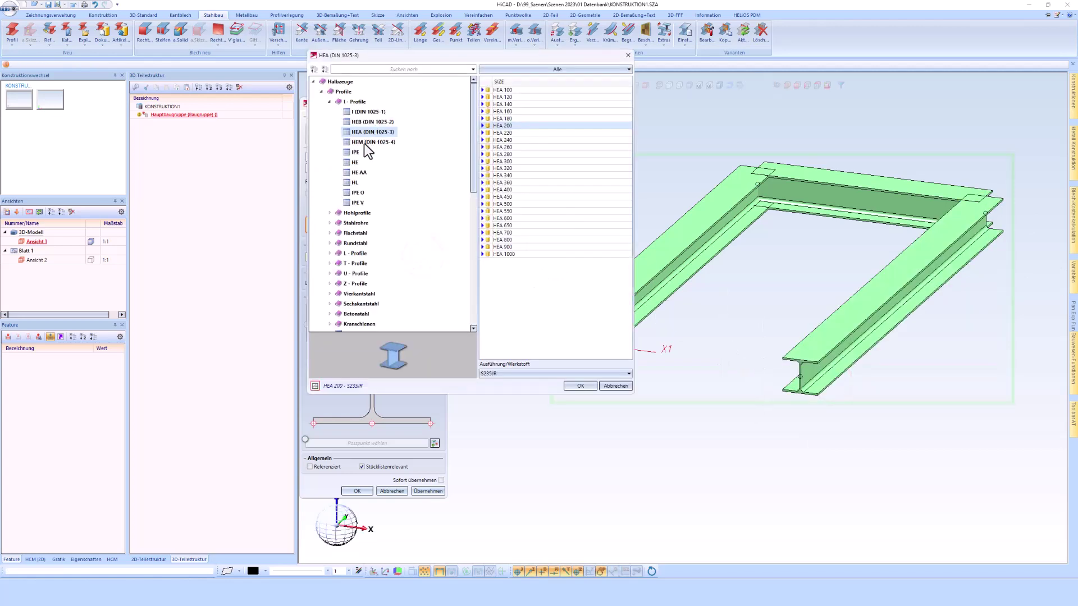
double_click(345, 213)
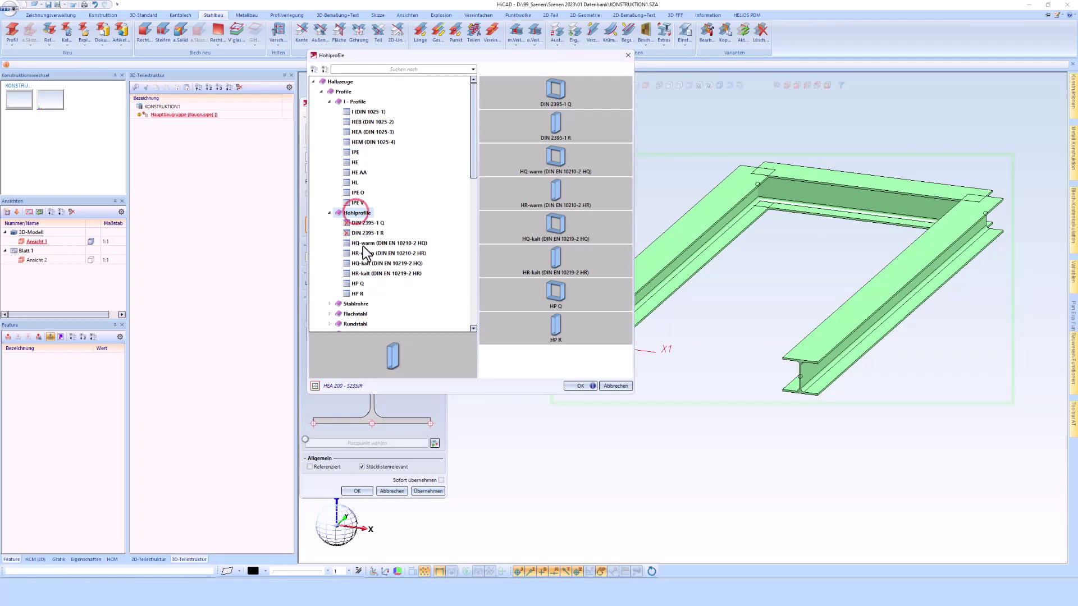
click(367, 263)
double_click(519, 154)
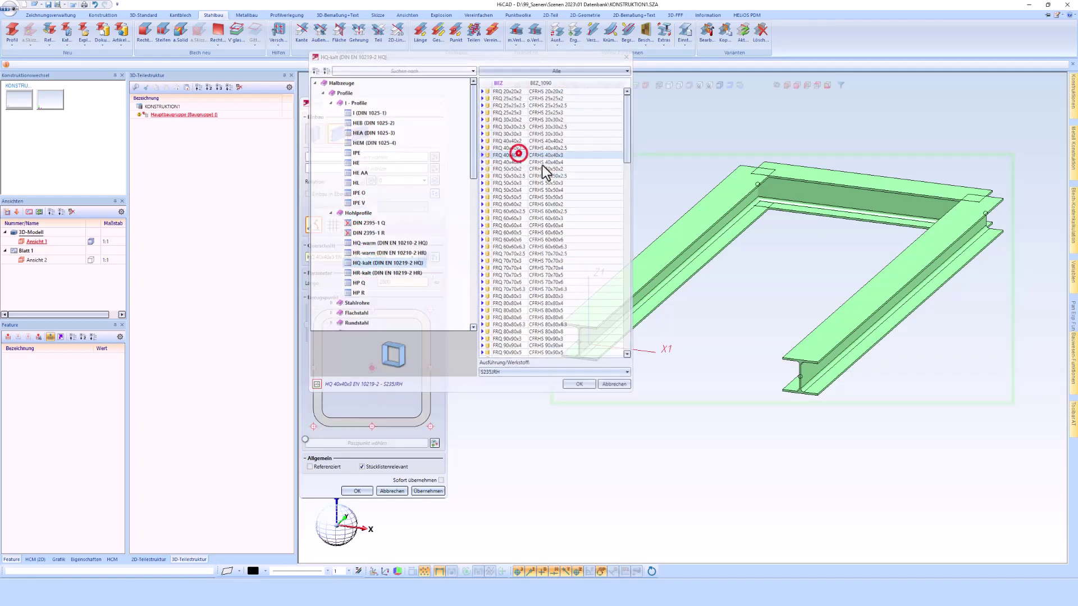
Step: Place the tube between the two HEA legs, aligned on its bottom-right corner
click(800, 377)
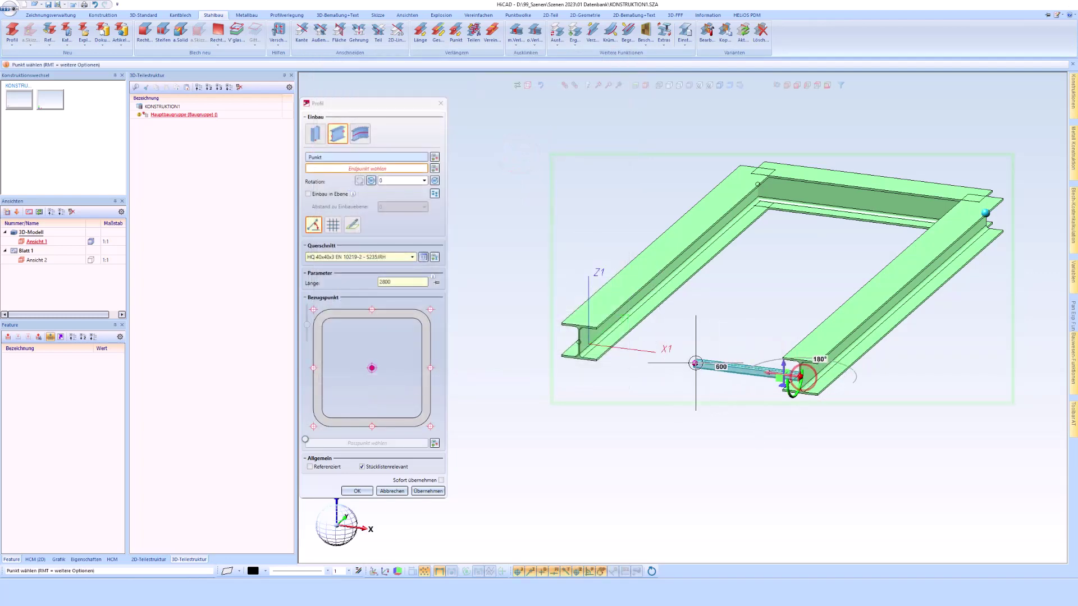
click(578, 347)
scroll(855, 376, up, 2)
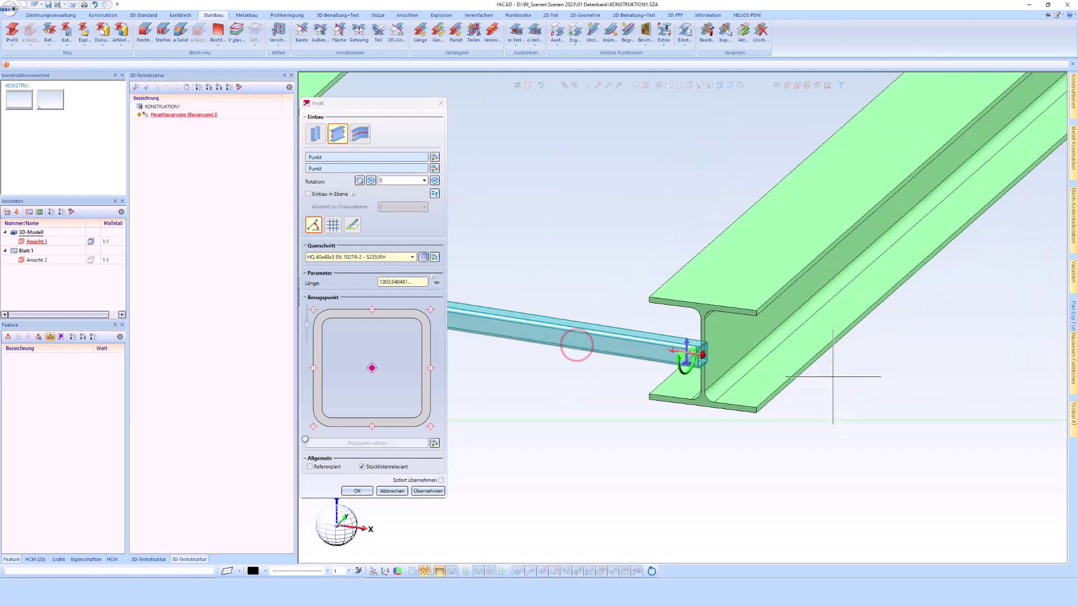
scroll(854, 376, up, 3)
scroll(674, 335, up, 1)
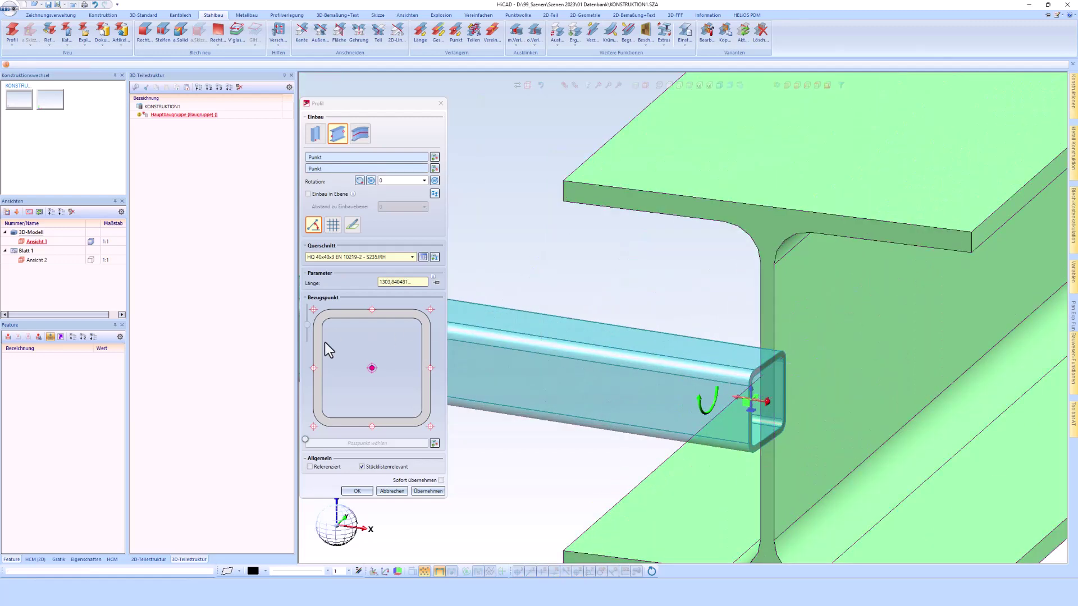
click(314, 368)
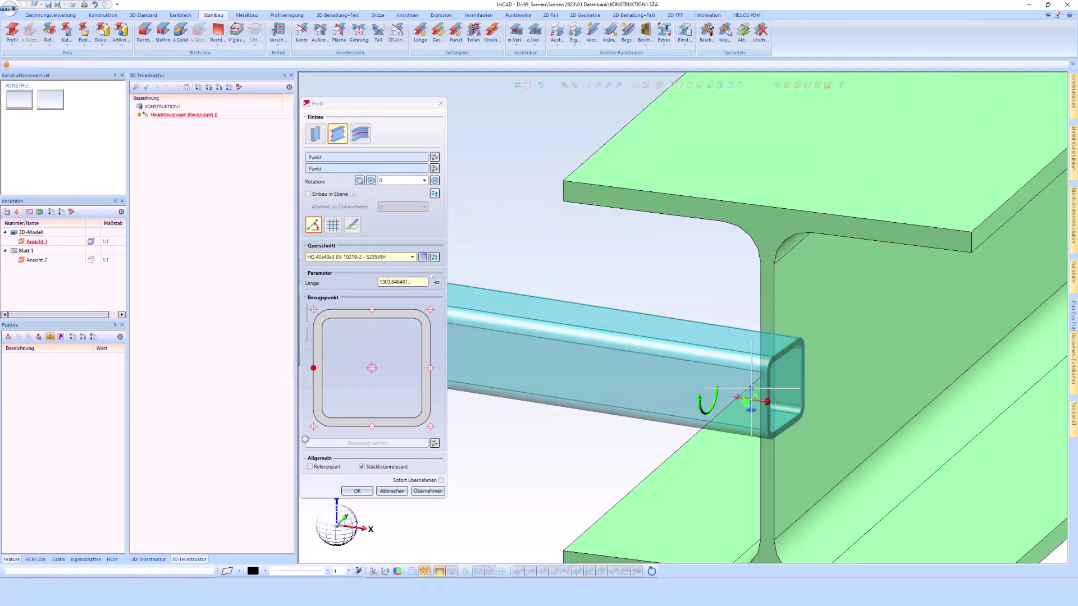
click(431, 368)
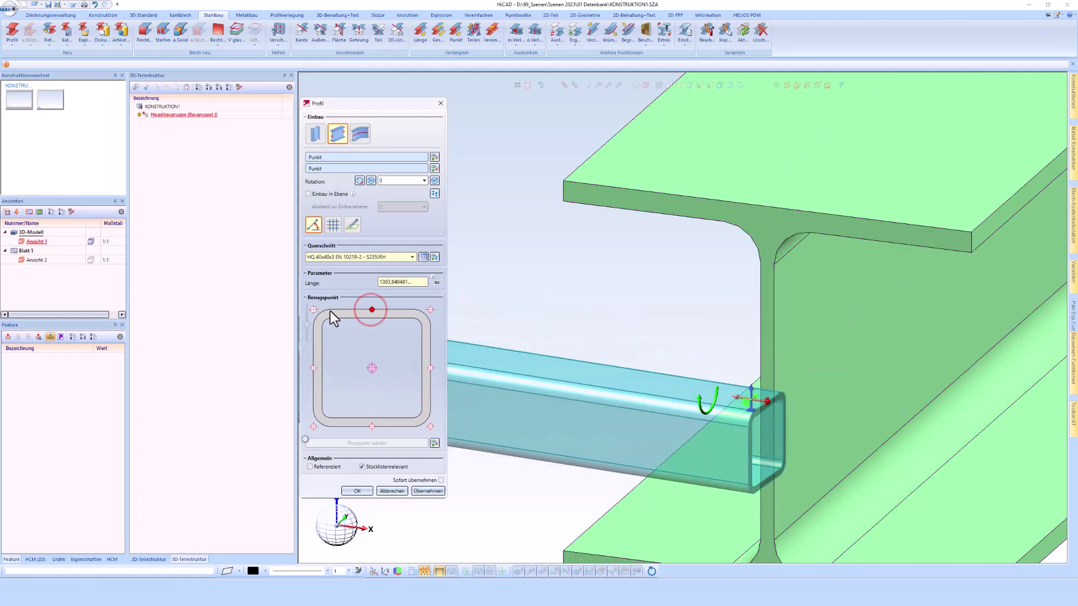
click(314, 309)
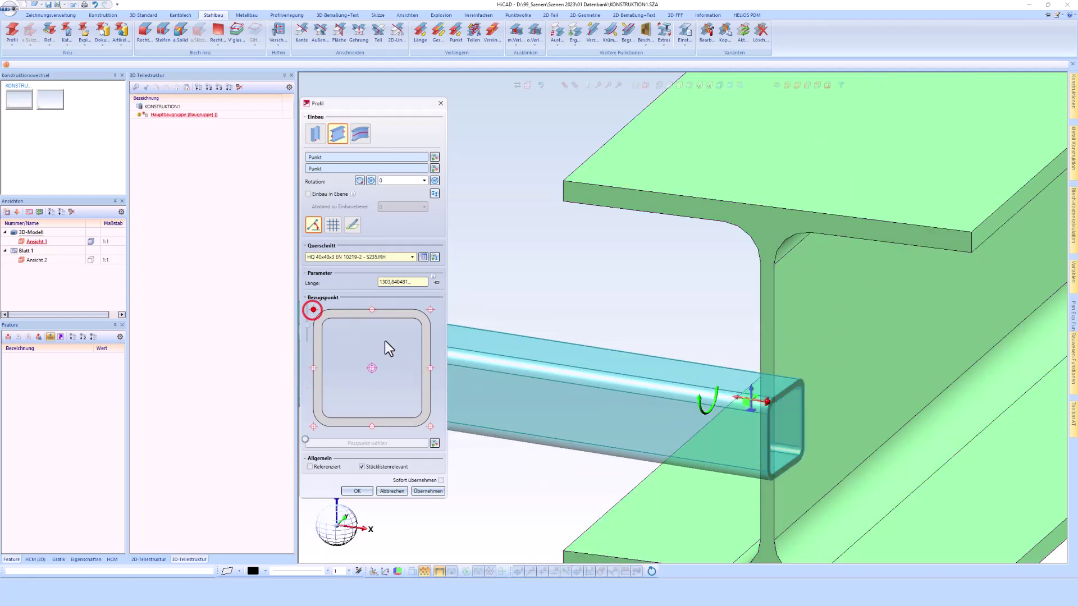
click(431, 426)
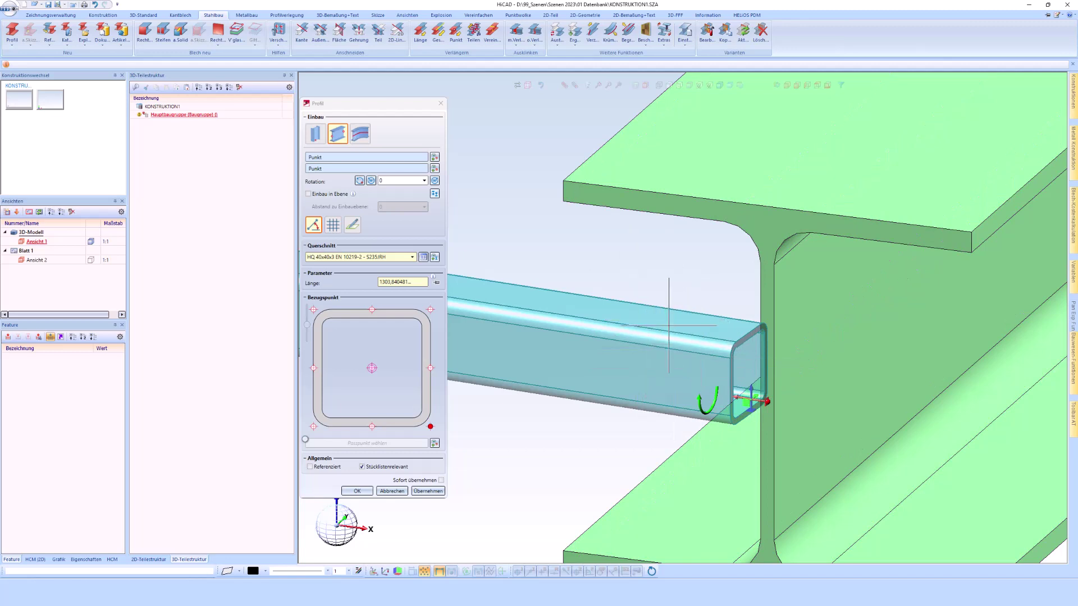
scroll(652, 348, down, 2)
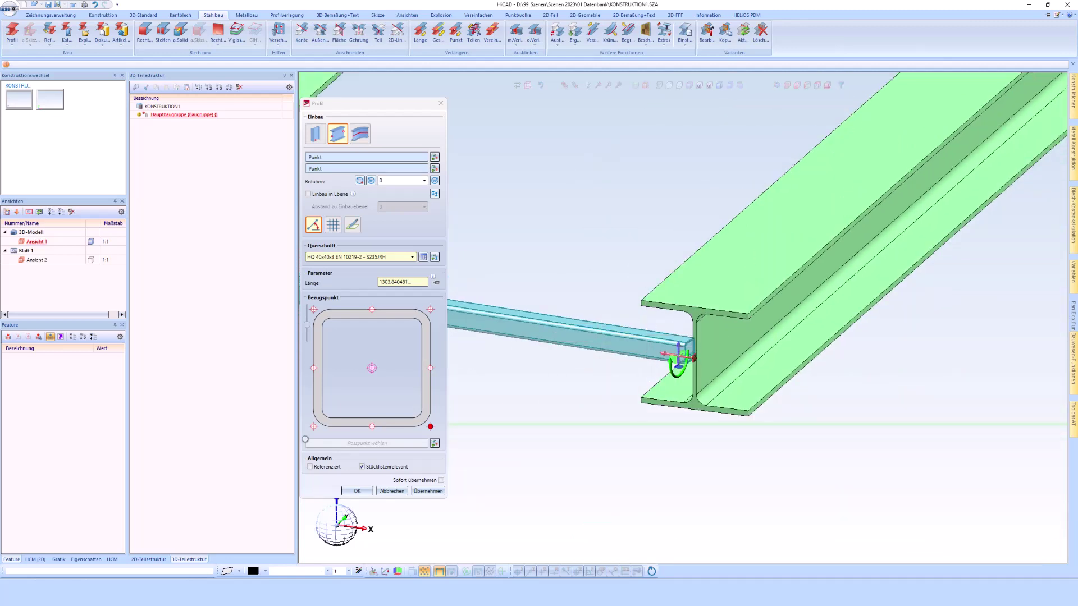
middle_click(643, 337)
scroll(730, 336, down, 2)
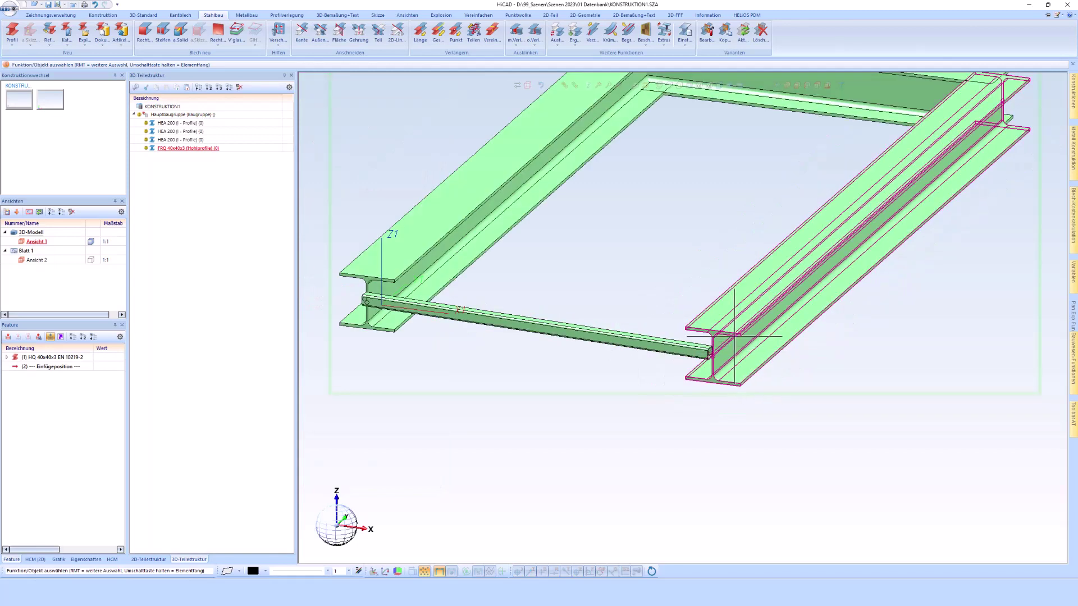
scroll(481, 301, up, 3)
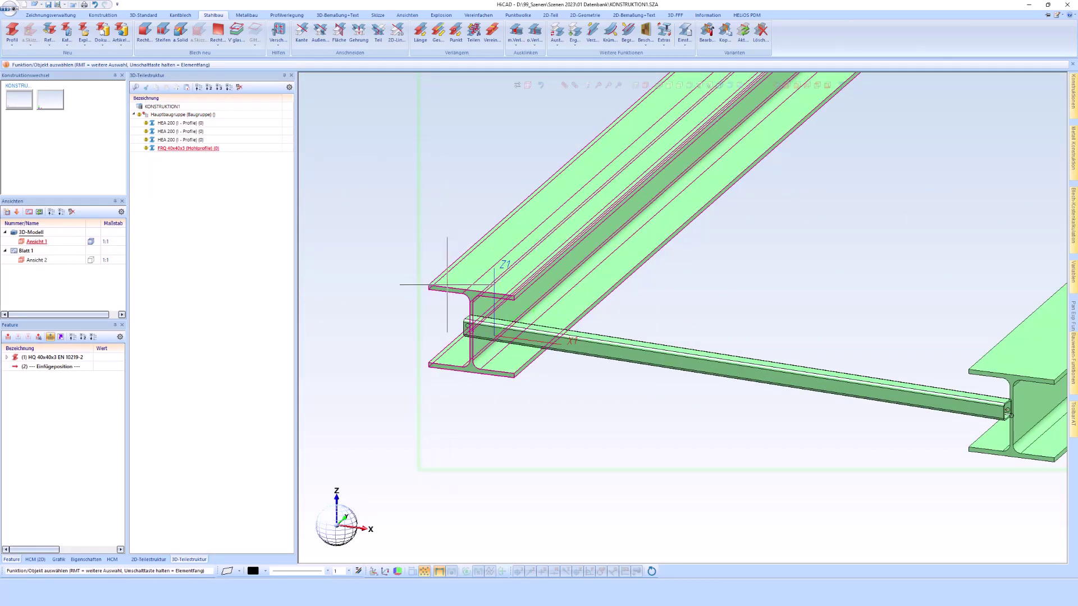
right_click(500, 263)
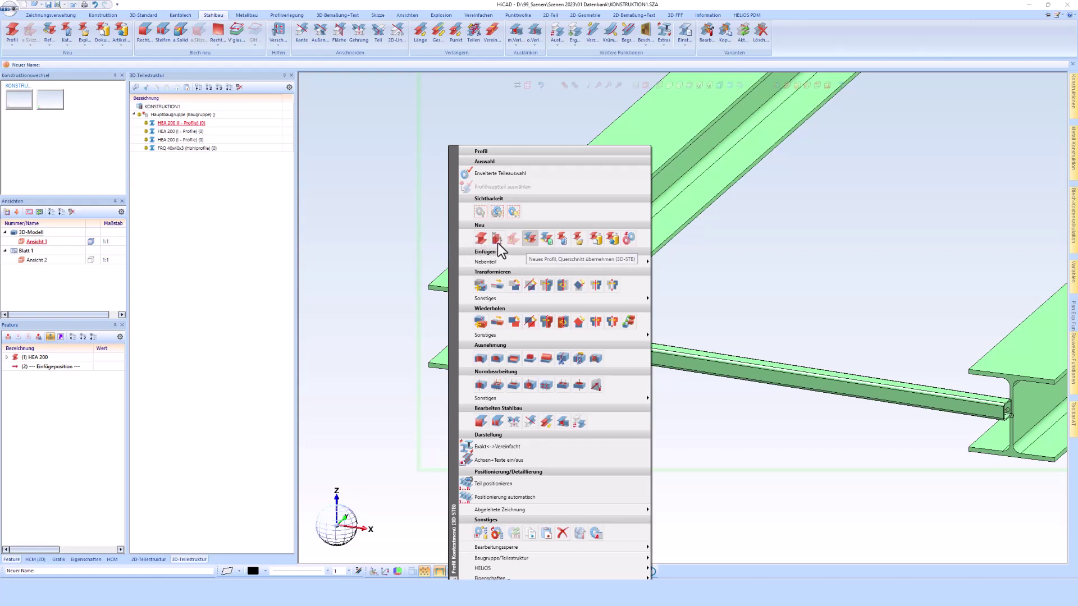
click(531, 237)
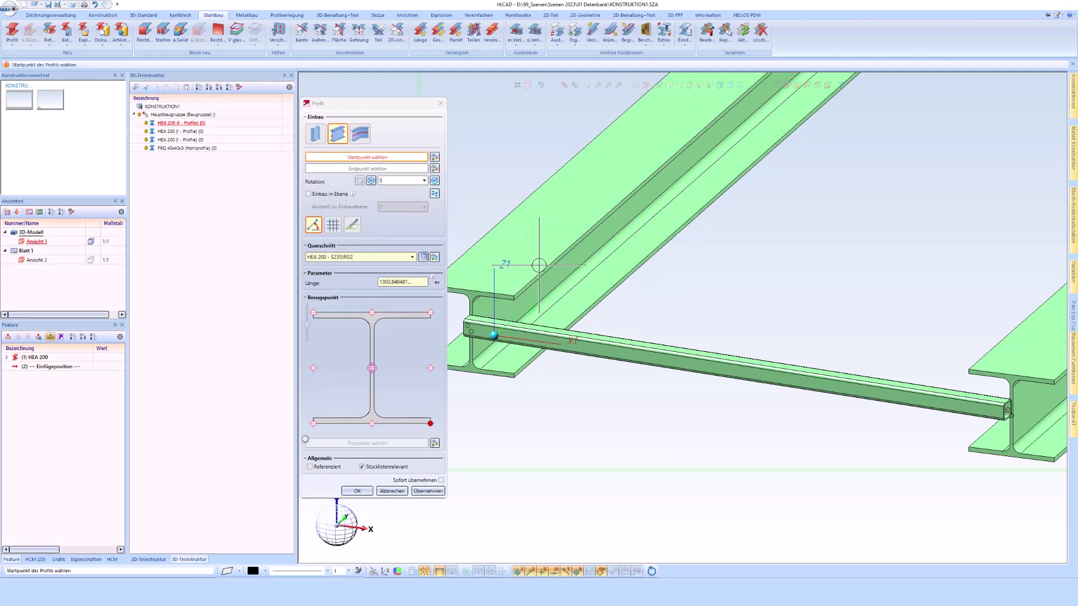
scroll(594, 282, down, 3)
click(539, 241)
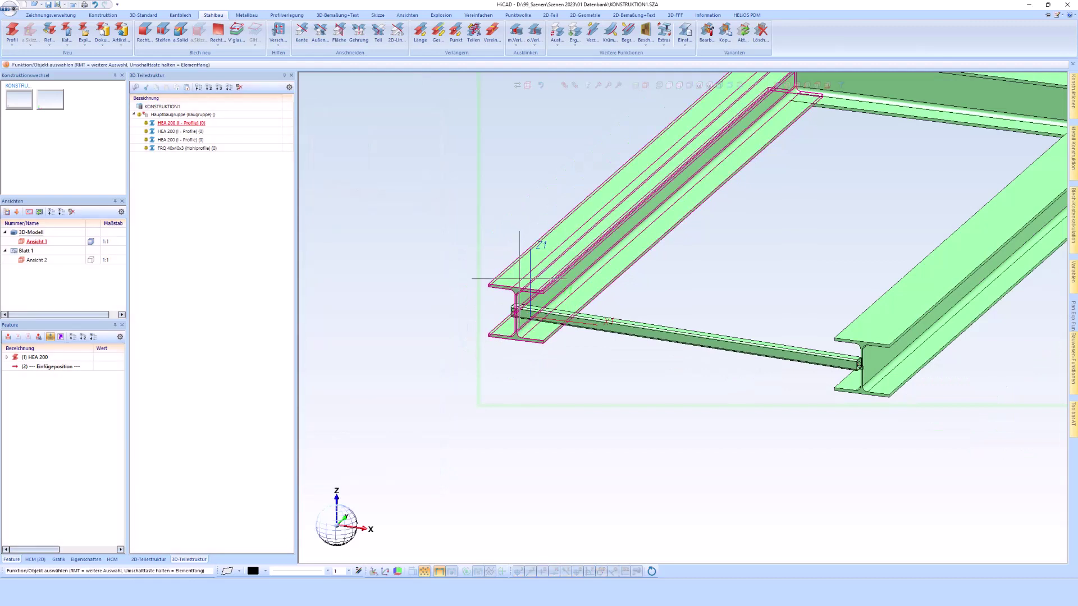
Step: Place a standalone HEA 200 beam left of the frame, reusing the existing beam's cross-section
right_click(592, 288)
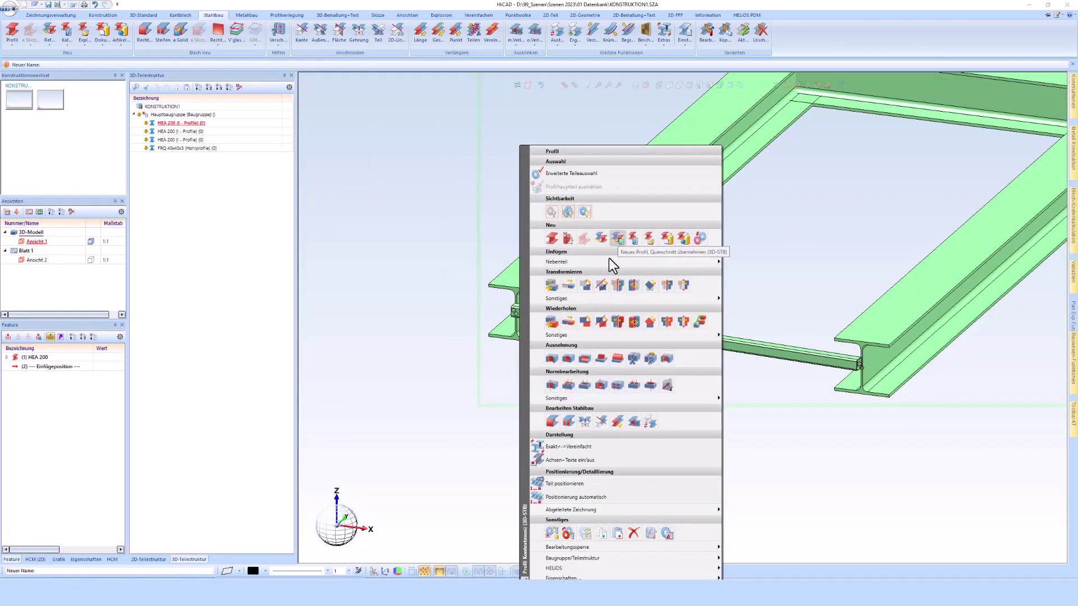
click(617, 242)
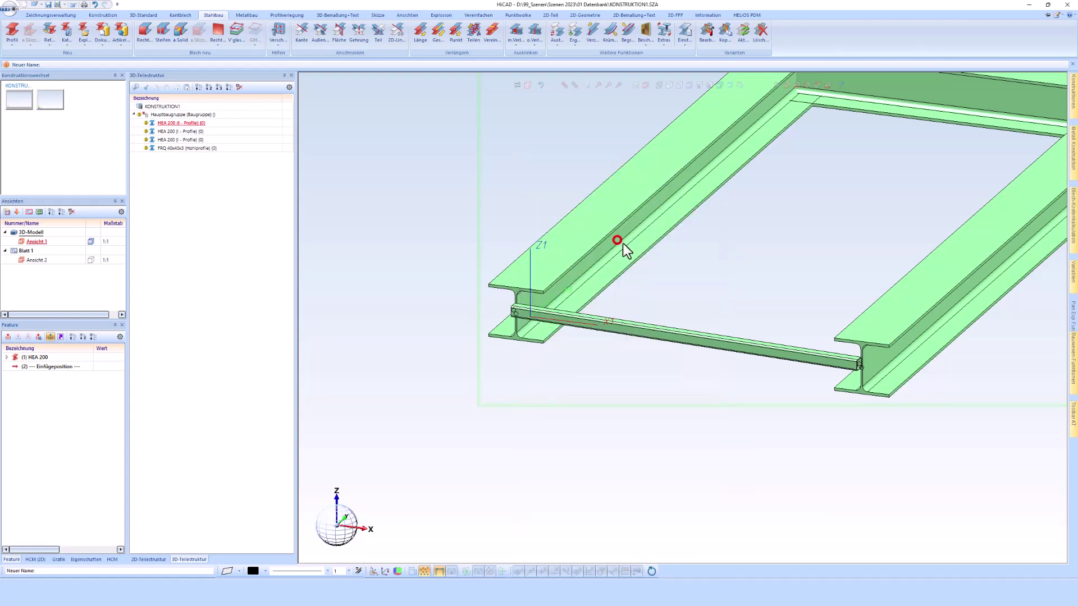
scroll(659, 299, down, 1)
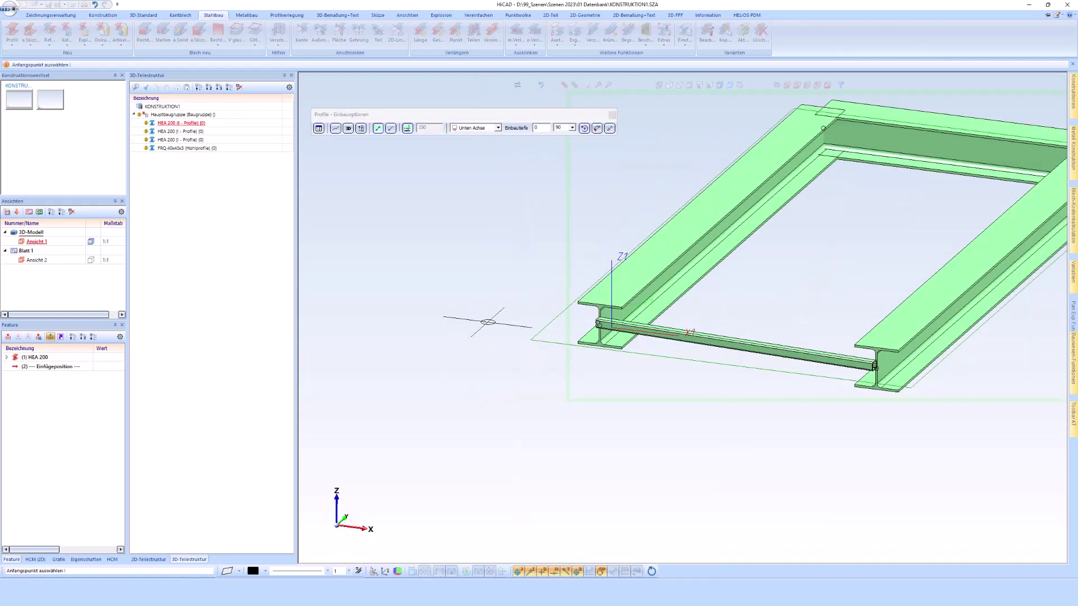
click(487, 322)
click(621, 193)
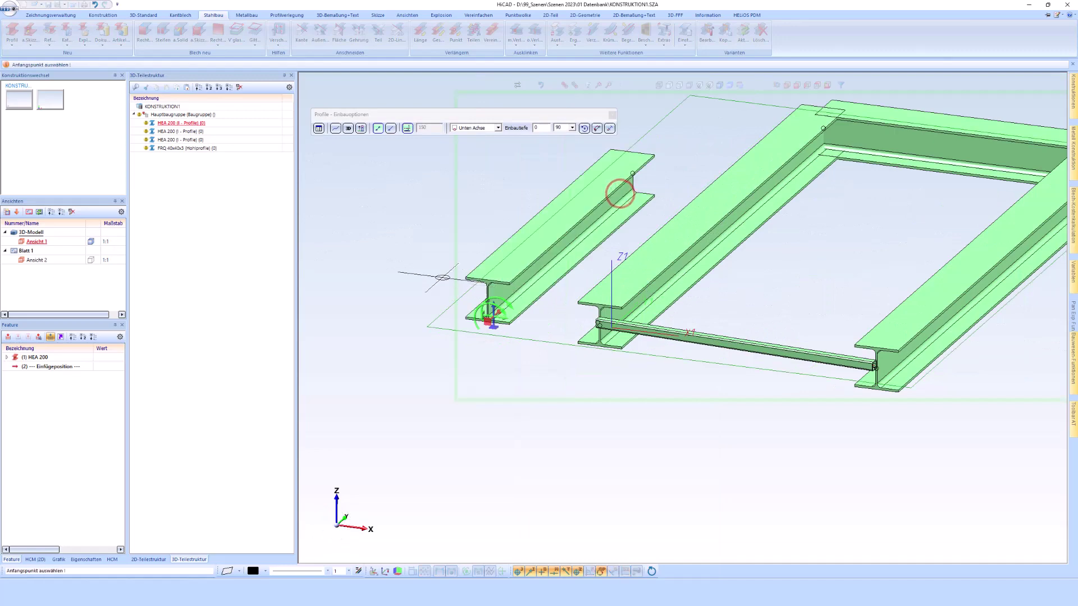
scroll(443, 278, up, 3)
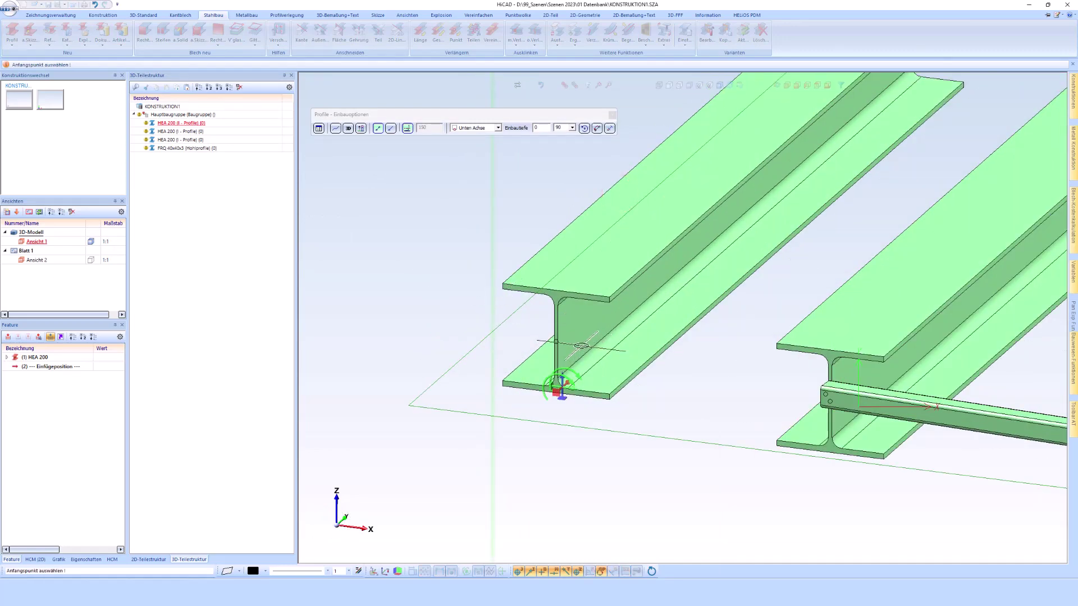
key(Escape)
scroll(542, 343, down, 2)
scroll(543, 325, down, 1)
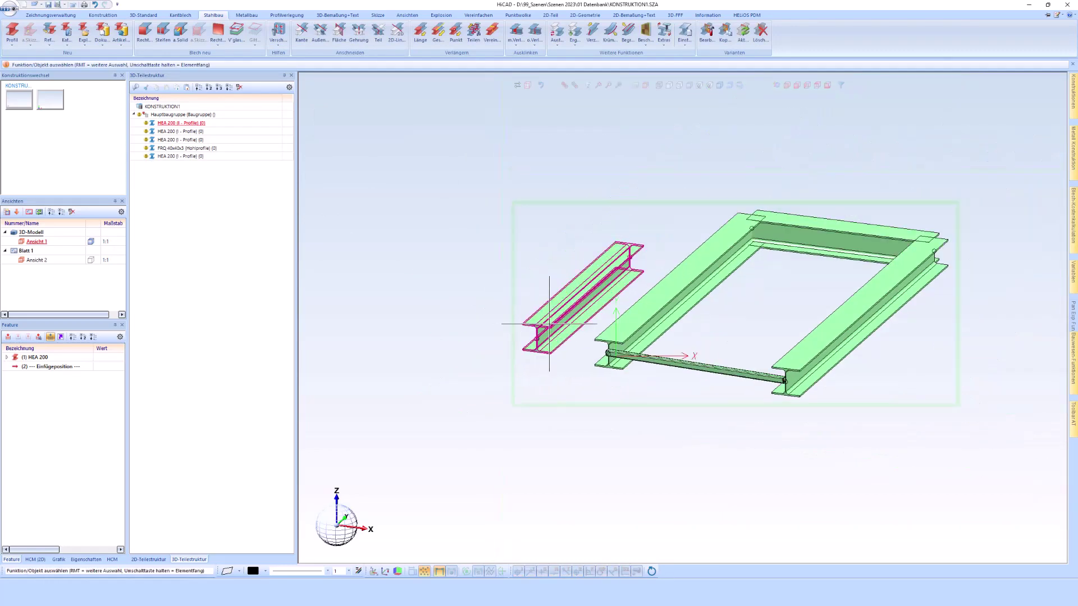